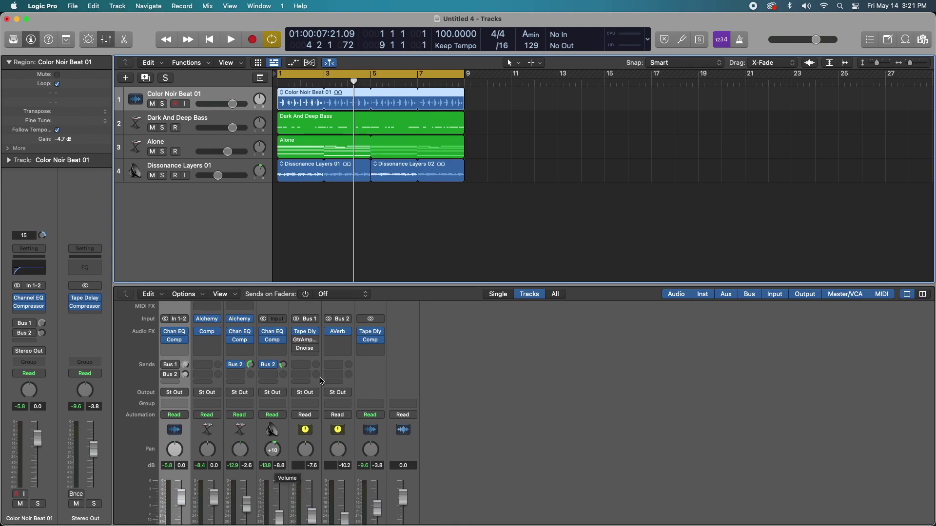
- Play the project from the start, solo the Color Noir Beat 01 track, and stop playback
mouse_move(309, 332)
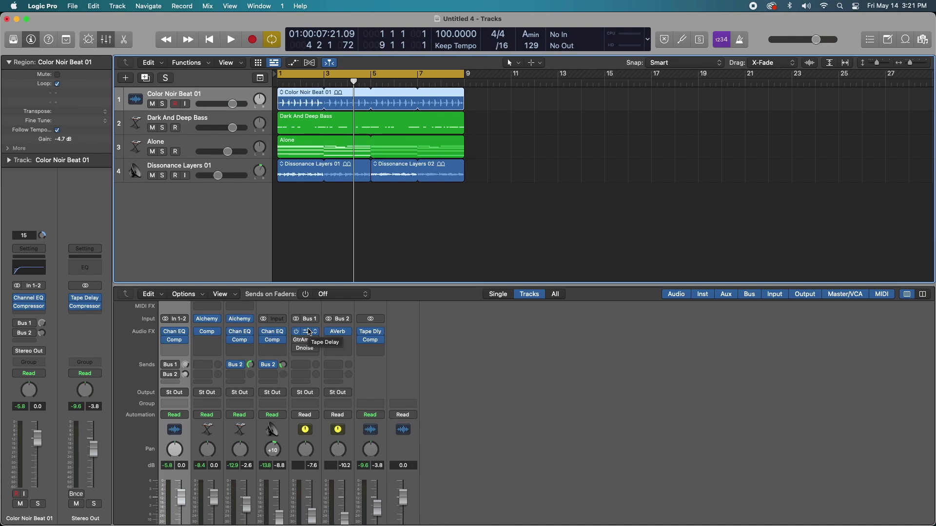
key(Return)
key(space)
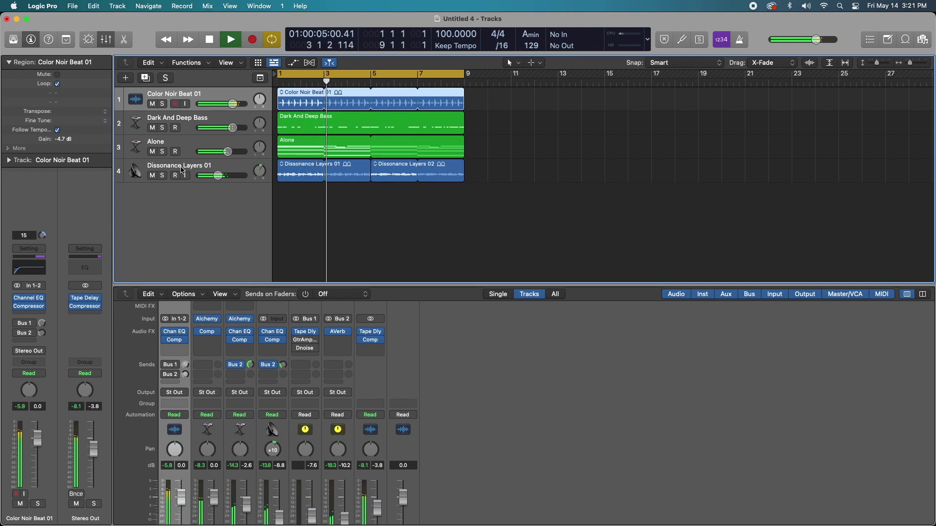
click(162, 104)
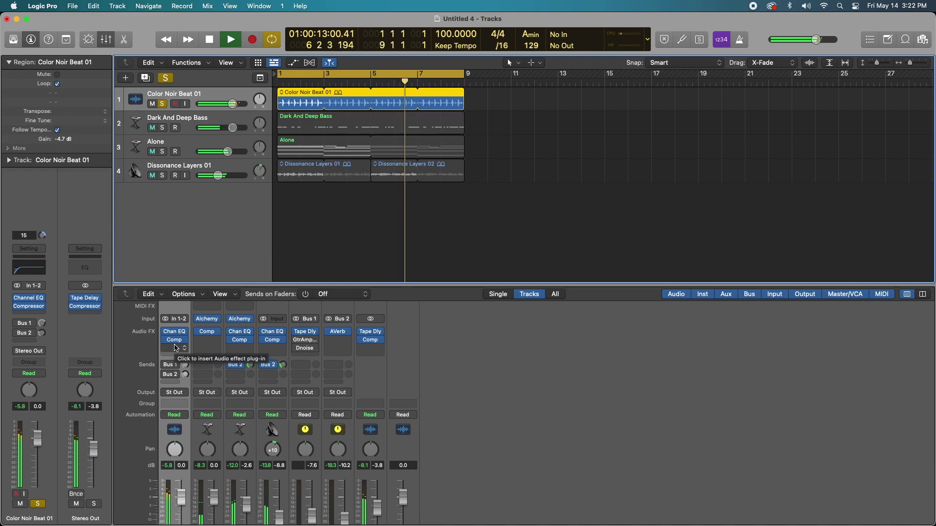
key(space)
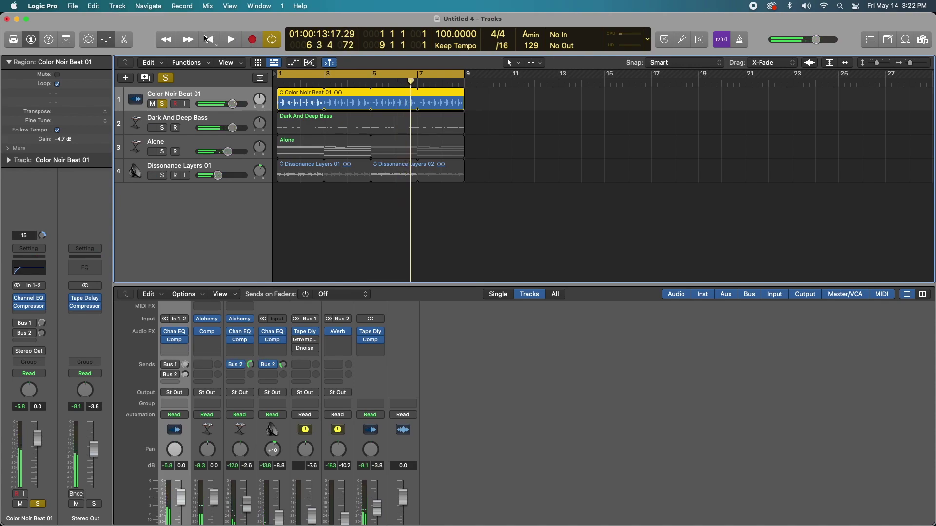
- Activate the Bus 1 send on Color Noir Beat 01, and open and enable Guitar Amp Pro on Aux 1
drag(185, 364, 185, 359)
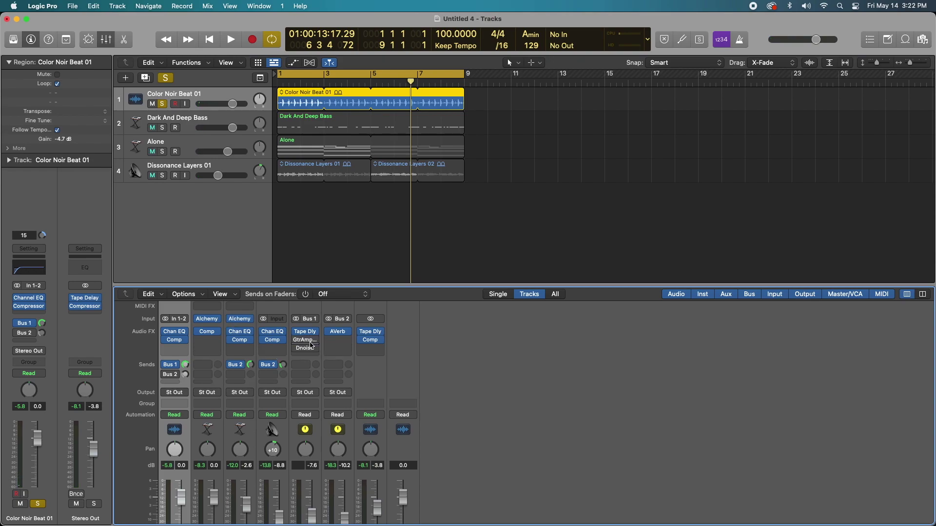
click(307, 341)
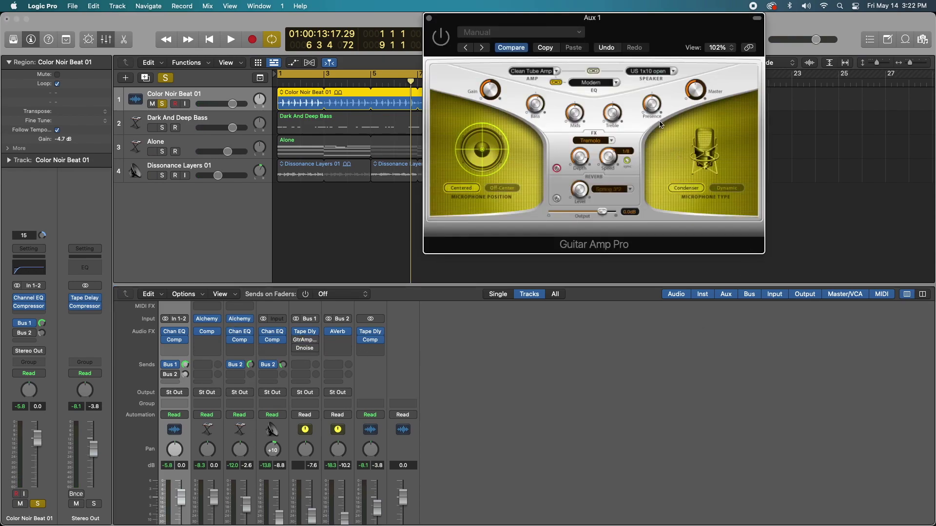
drag(656, 34, 722, 34)
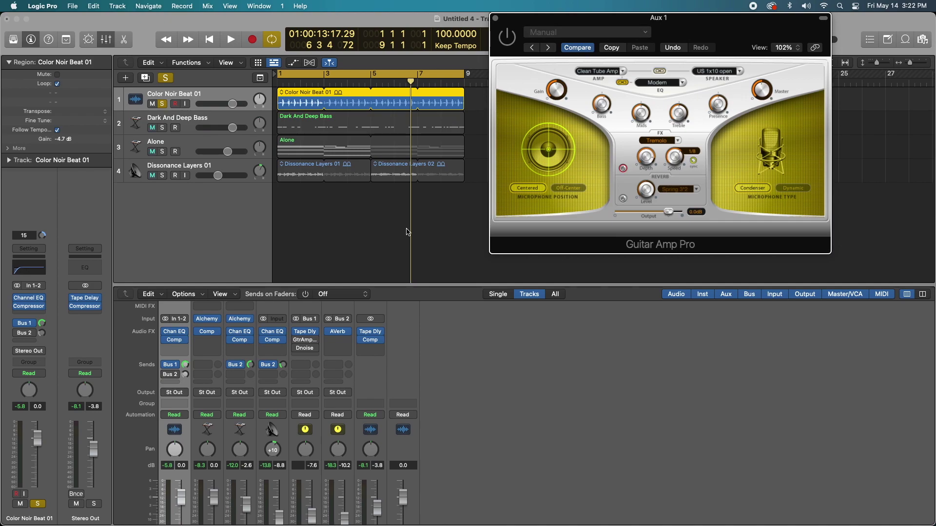
click(296, 343)
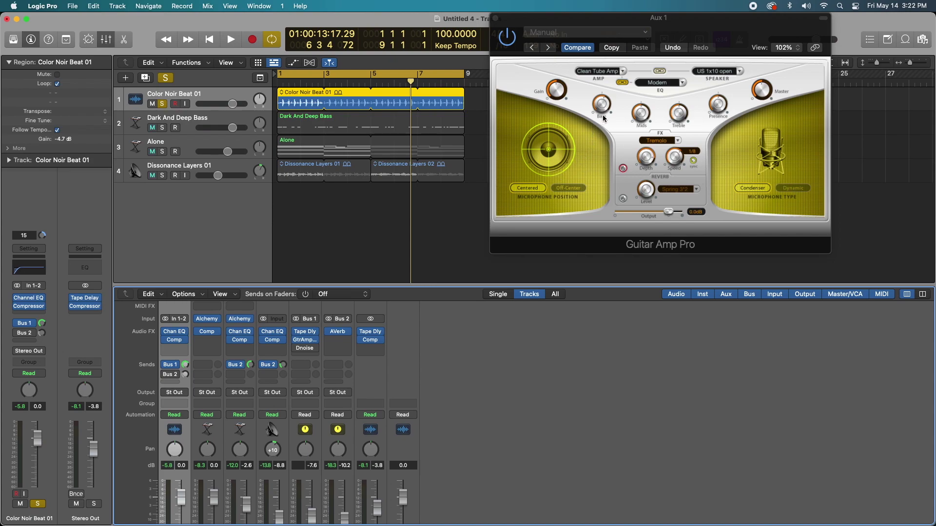
- Look up Guitar Amp Pro in stereo among the Legacy effects for the empty insert slot on Aux 1
drag(303, 355, 304, 360)
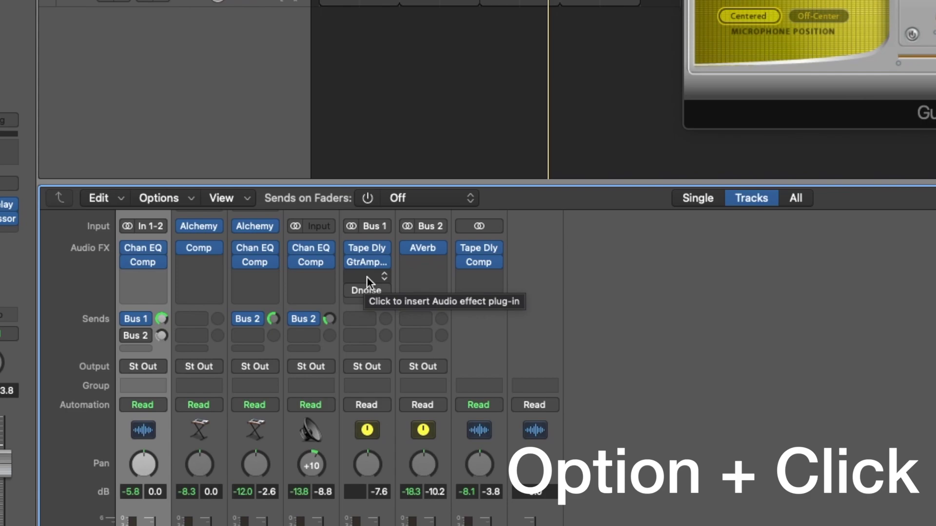
alt+click(368, 276)
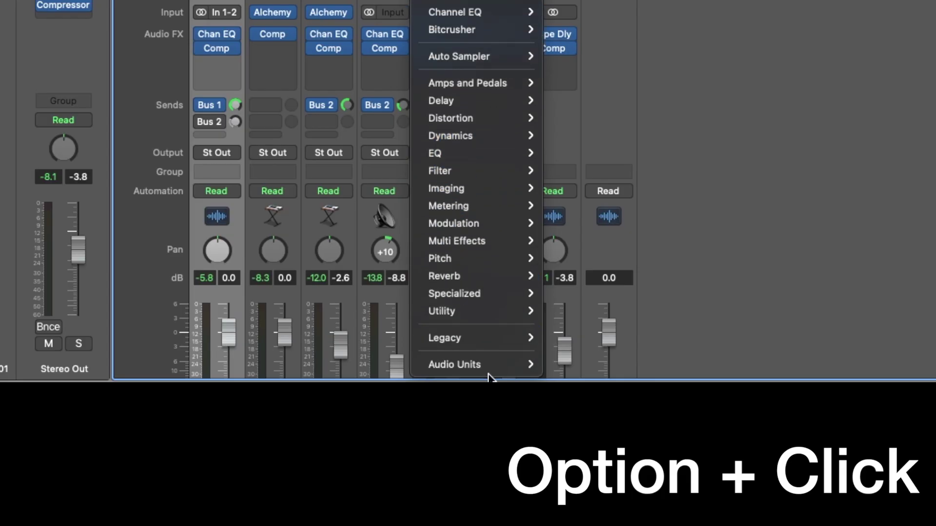
mouse_move(493, 341)
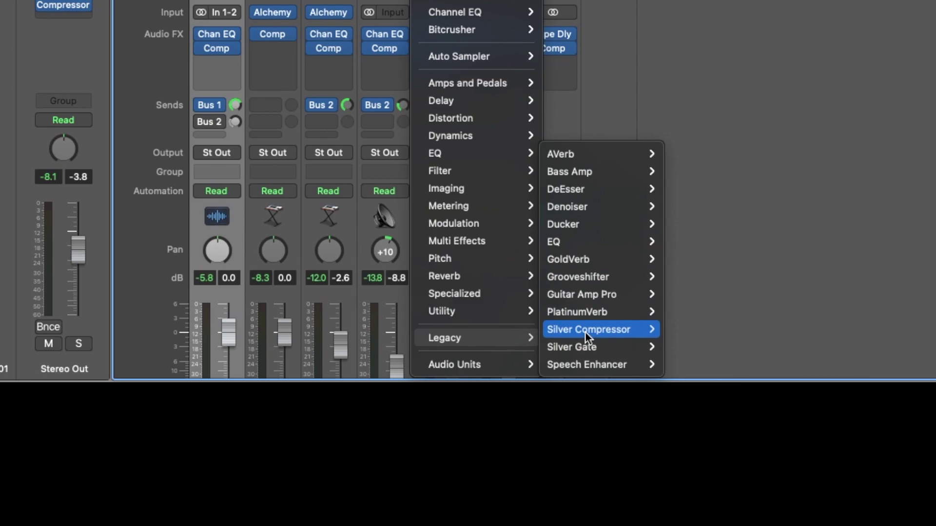
mouse_move(588, 369)
mouse_move(599, 295)
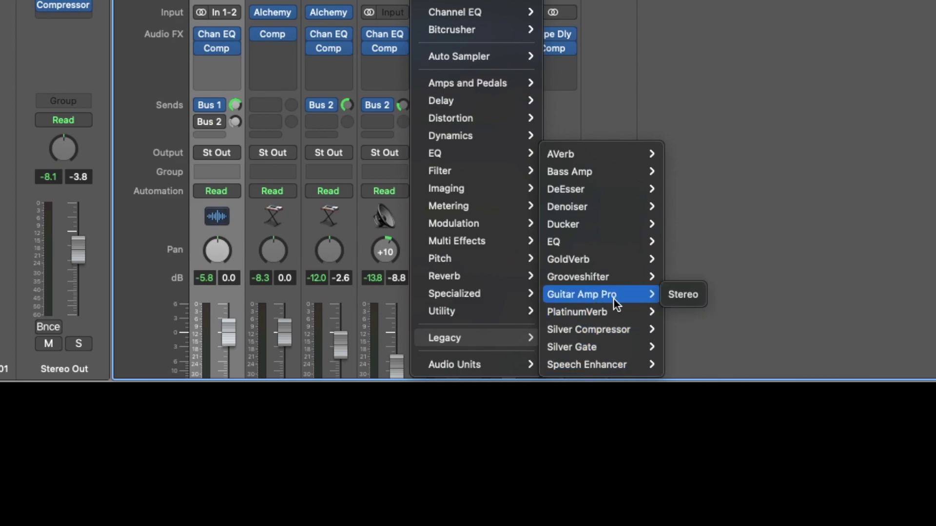
click(669, 294)
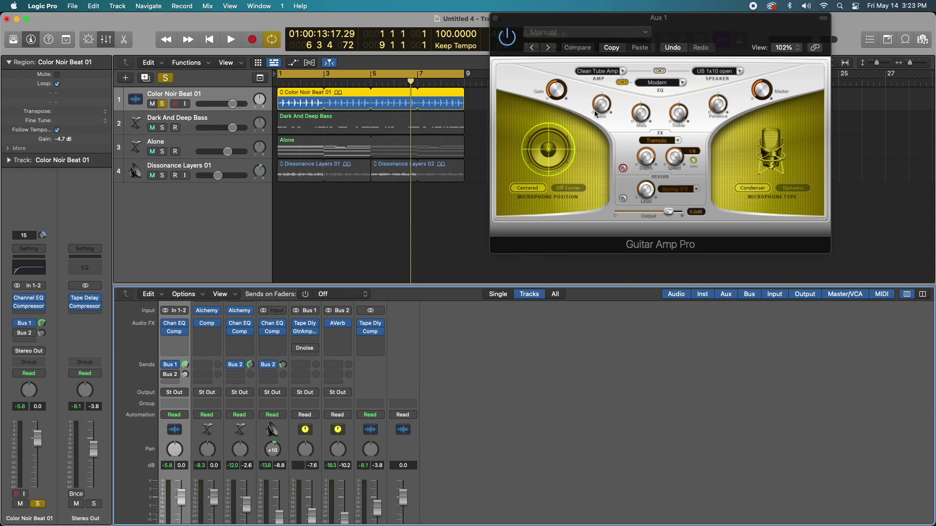
- Start playback and compare the Off-Center microphone position with Centered in Guitar Amp Pro
click(607, 108)
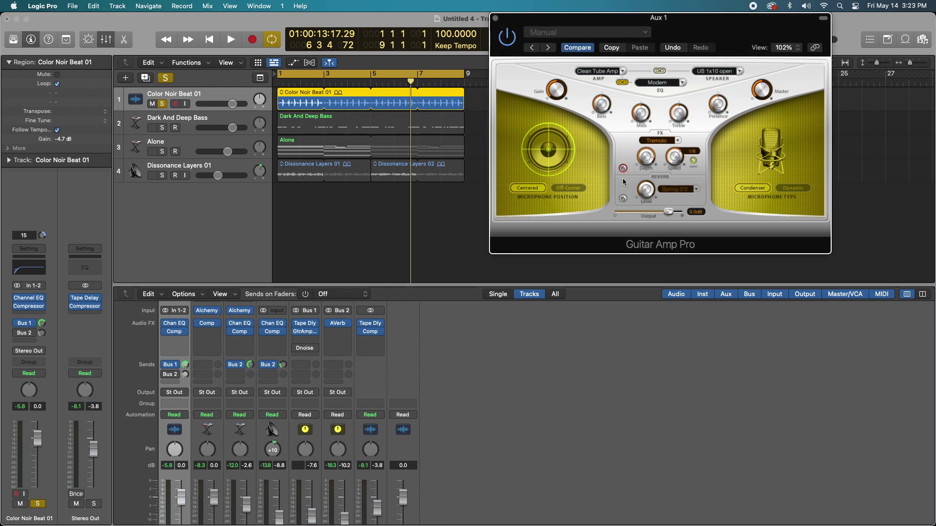
key(space)
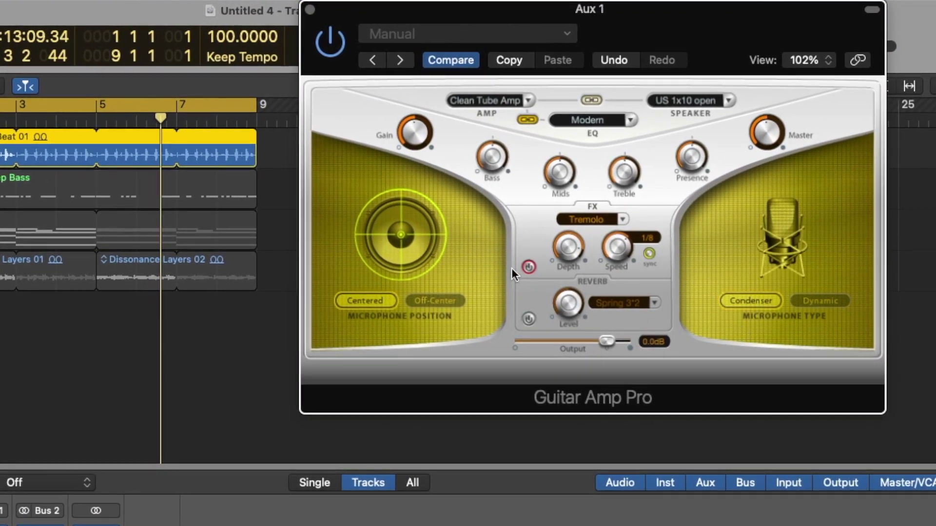
click(423, 249)
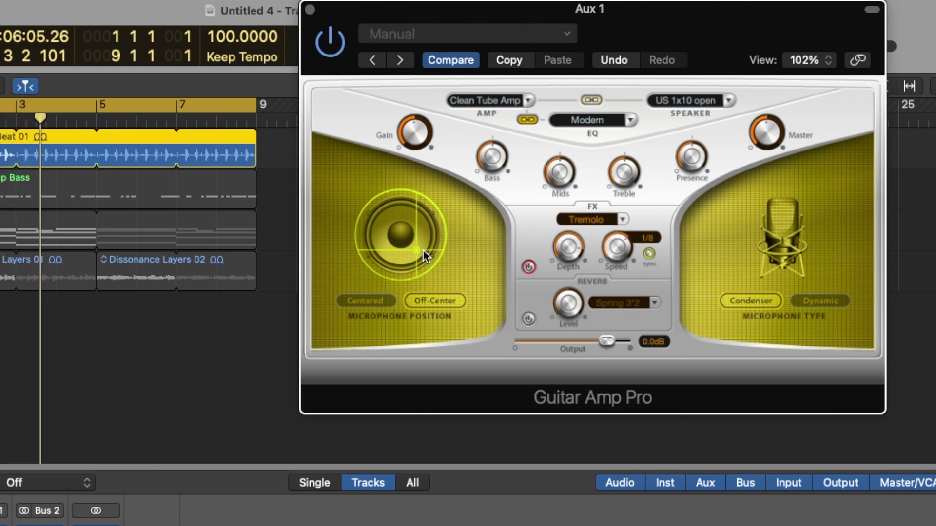
click(408, 238)
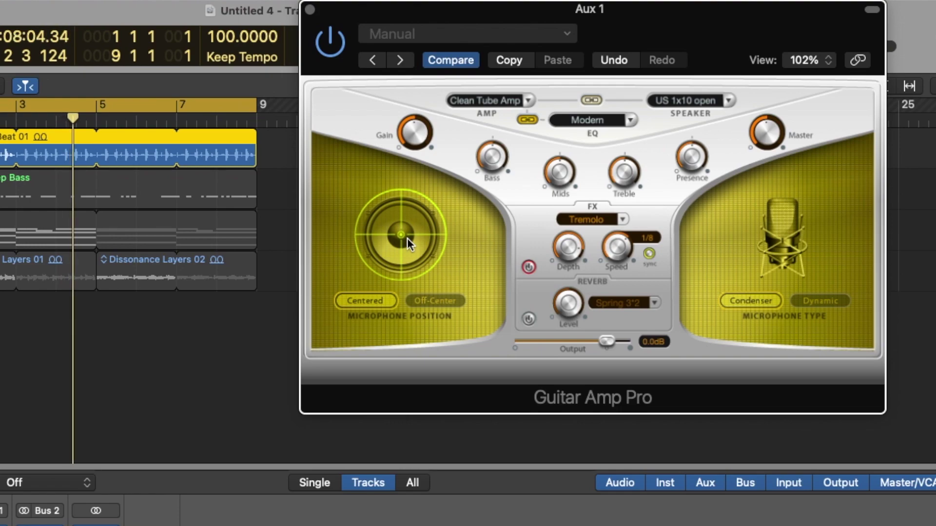
- Compare the Dynamic and Condenser microphone types with the microphone centered, finishing on Dynamic
click(809, 301)
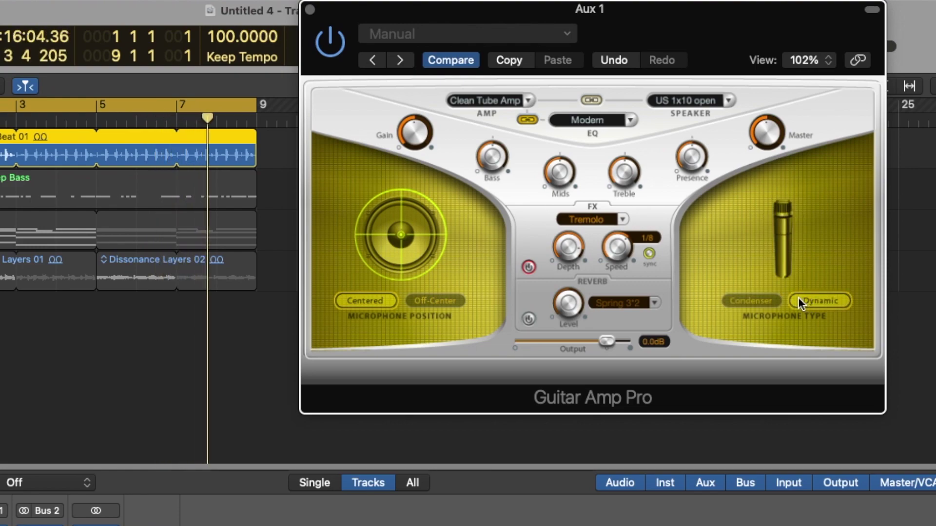
click(746, 302)
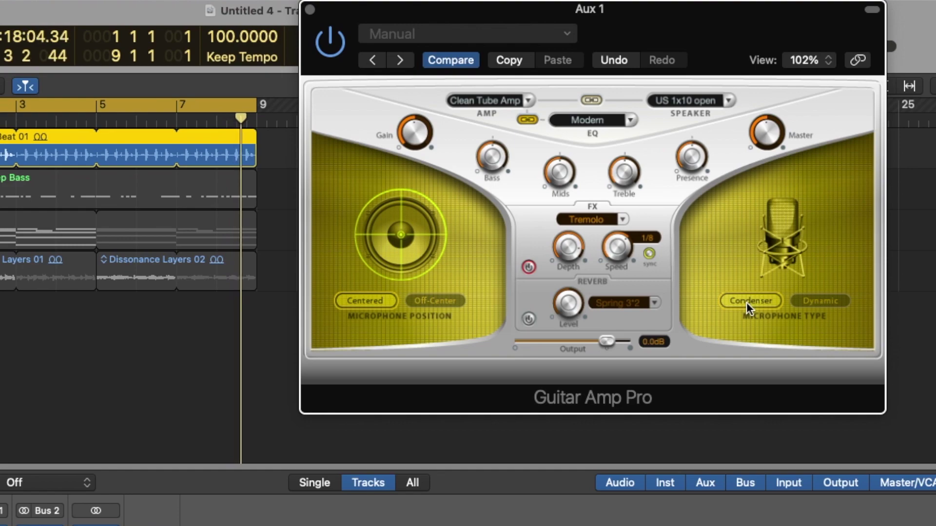
click(811, 301)
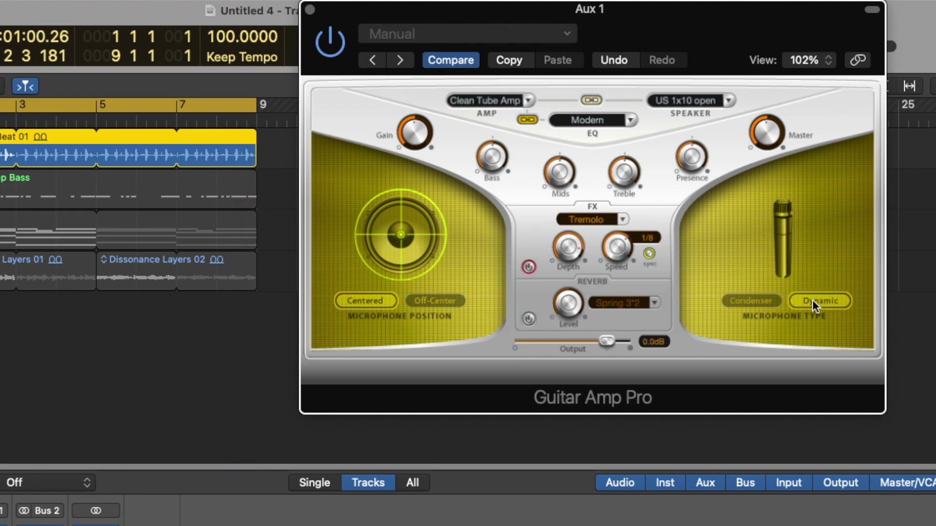
- Compare the Condenser and Dynamic microphones in the Off-Center position, finishing with Condenser and Centered
click(422, 253)
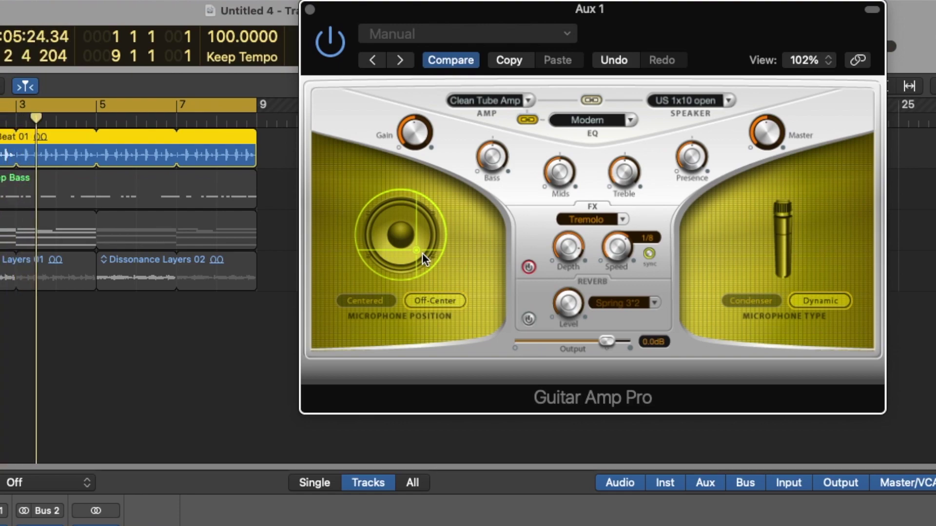
click(746, 302)
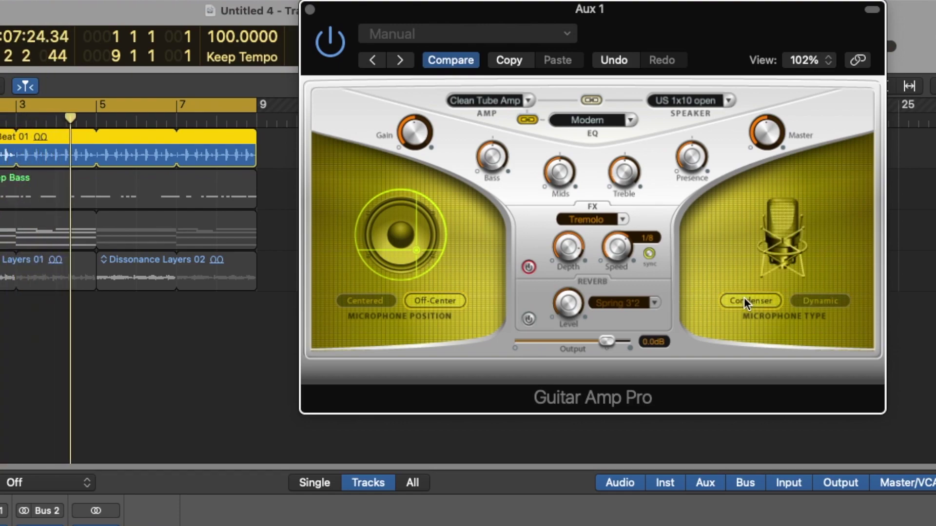
click(808, 299)
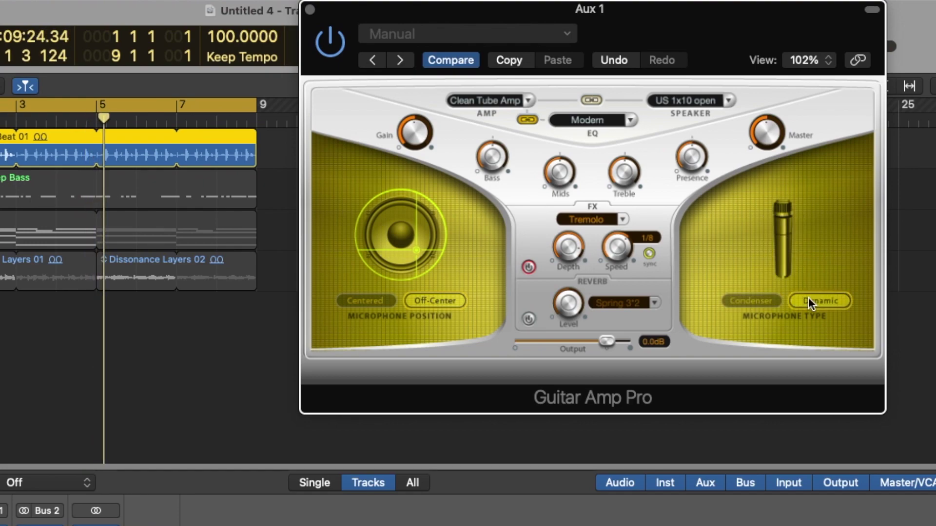
click(751, 301)
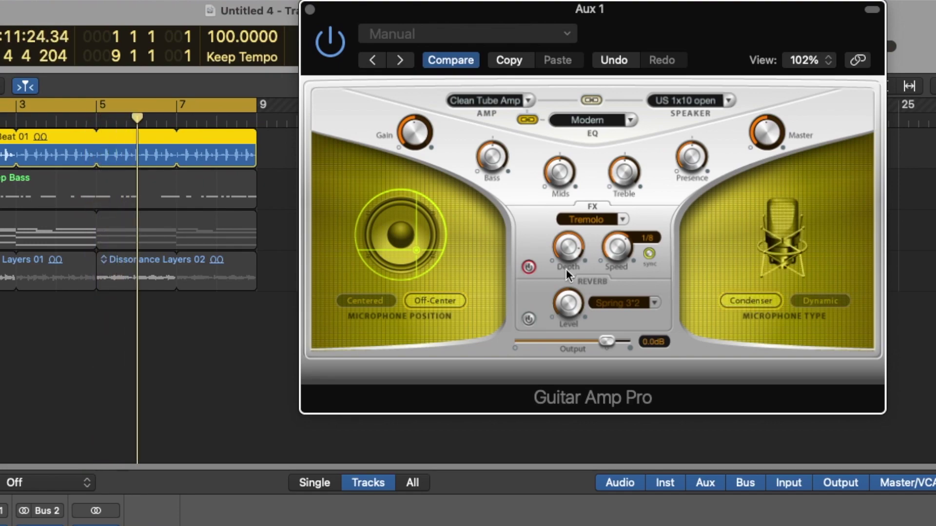
click(401, 234)
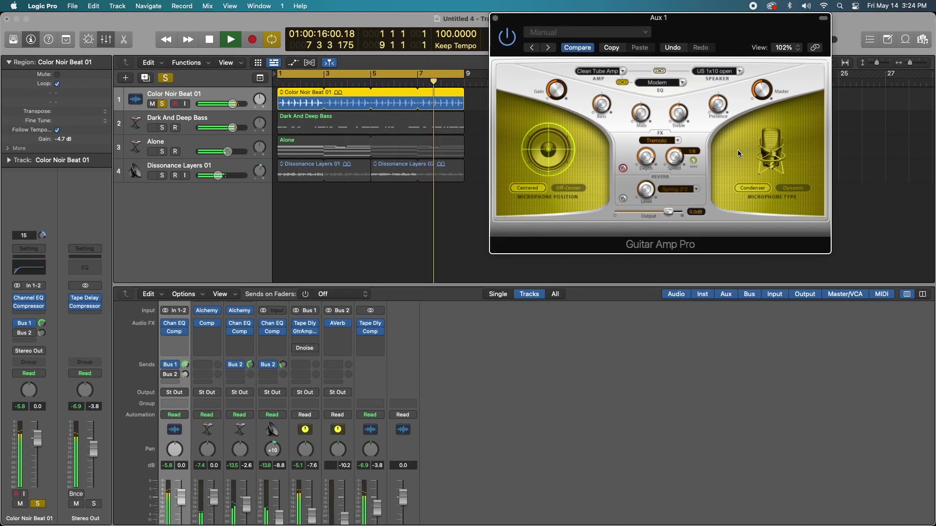
- Set the Guitar Amp Pro EQ model to American and stop playback
click(682, 83)
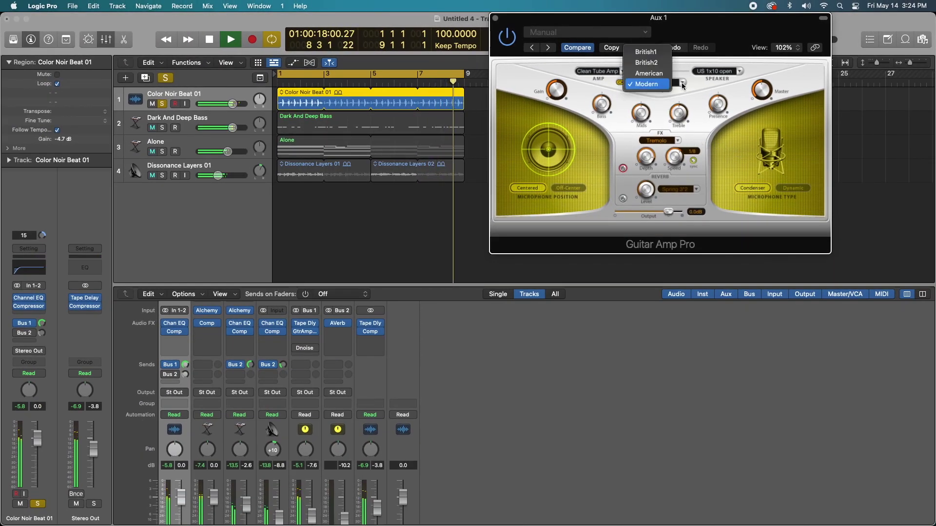
click(657, 76)
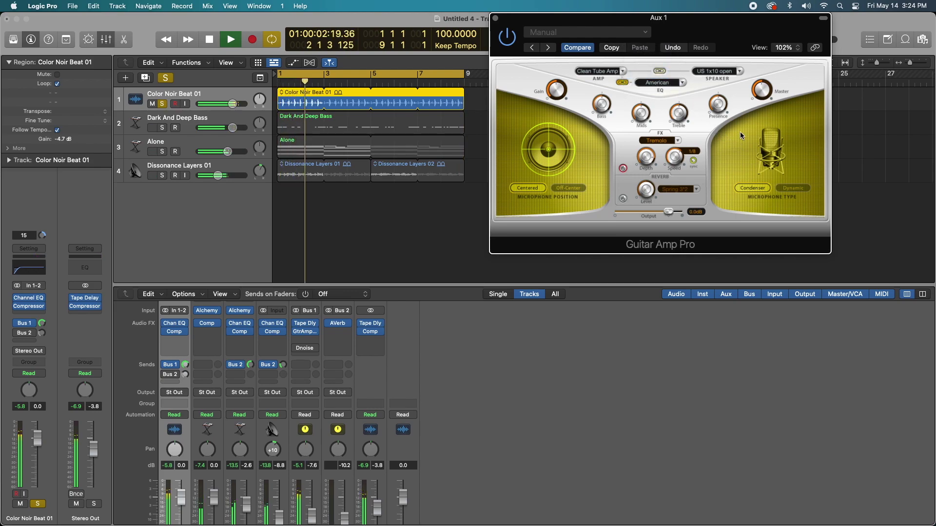
key(space)
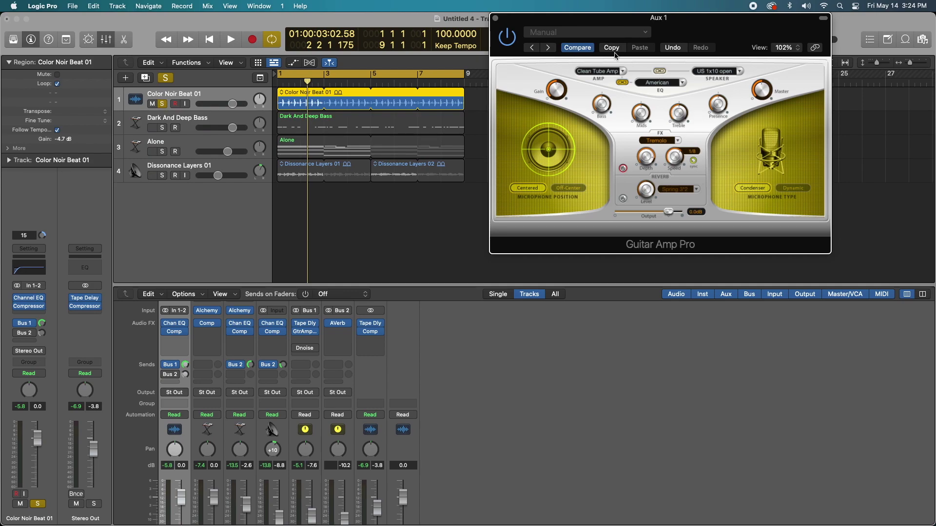
- Bypass Guitar Amp Pro on Aux 1, and enable and open the Denoiser to view its presets
click(305, 341)
drag(308, 343, 308, 347)
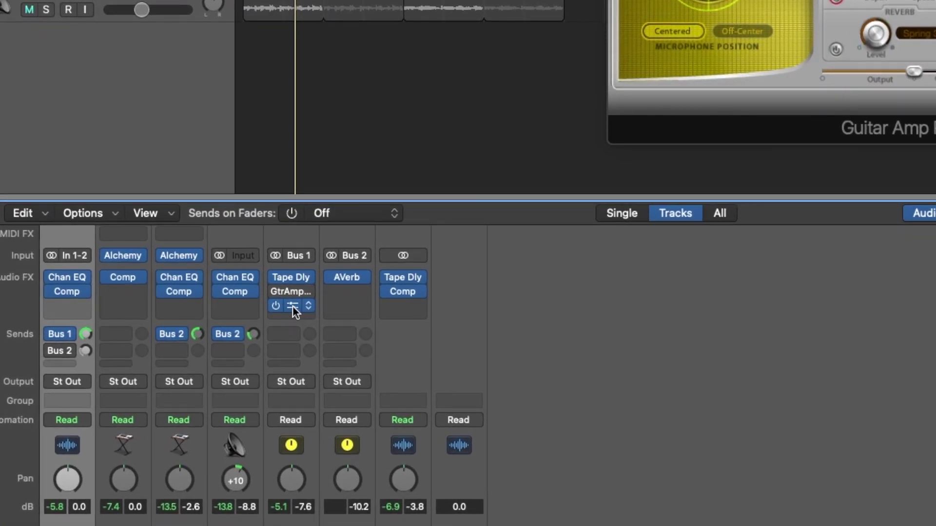
click(292, 306)
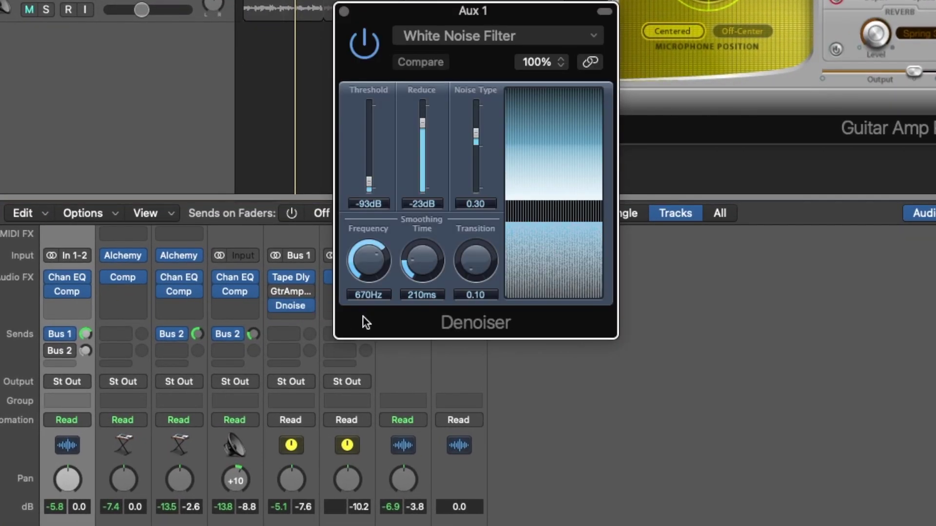
click(593, 36)
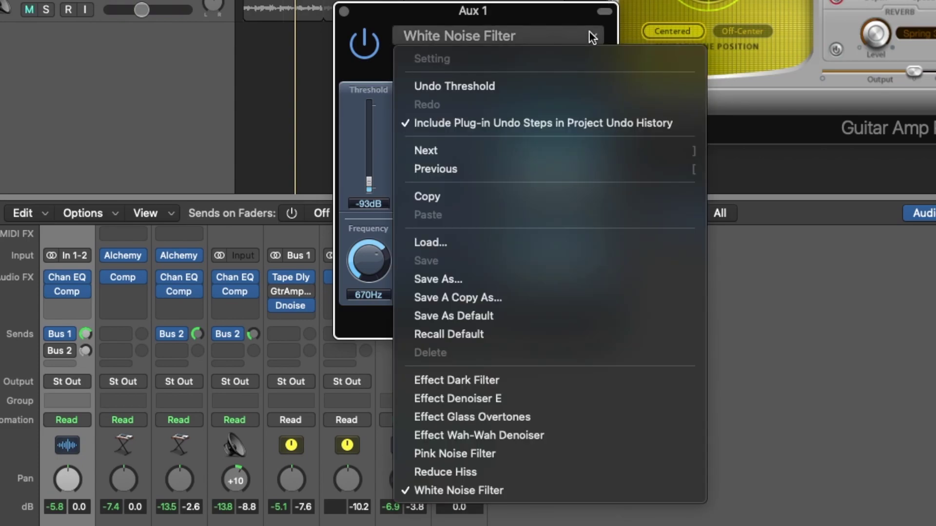
click(384, 14)
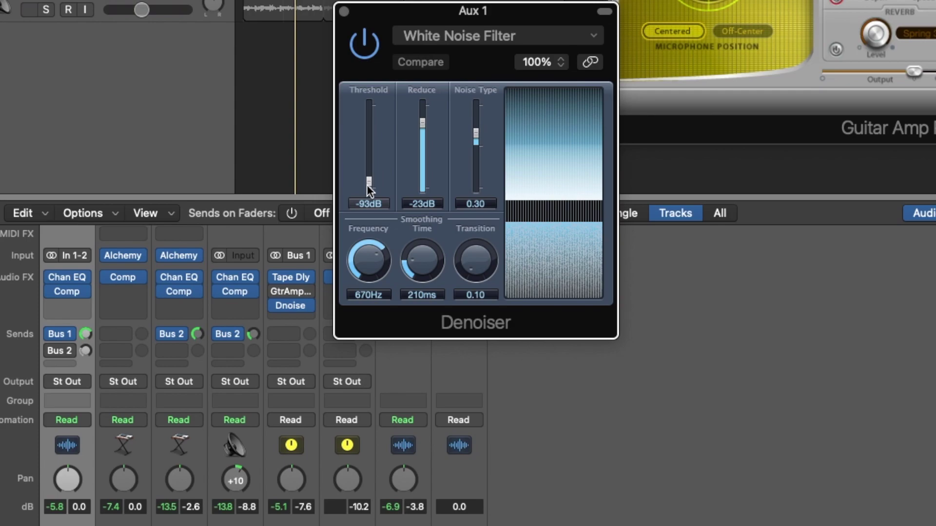
- Raise the Denoiser threshold to -58 dB while the project plays
key(space)
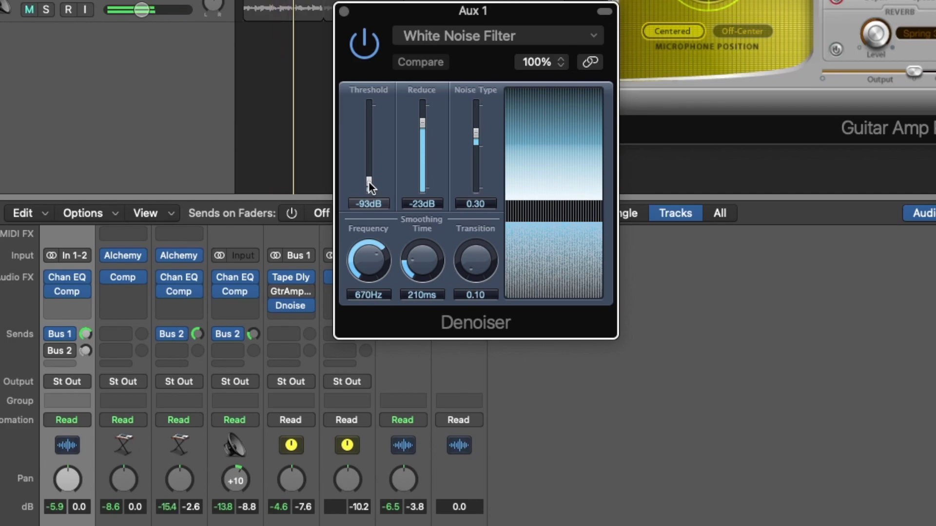
mouse_move(369, 184)
mouse_down()
mouse_move(370, 104)
mouse_move(371, 190)
mouse_move(370, 181)
mouse_up()
scroll(232, 414, down, 5)
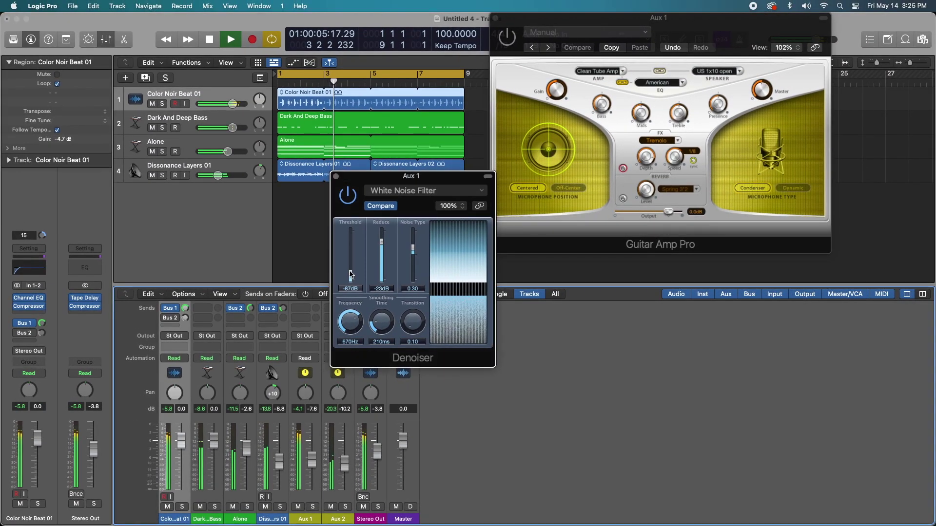
drag(356, 268, 352, 260)
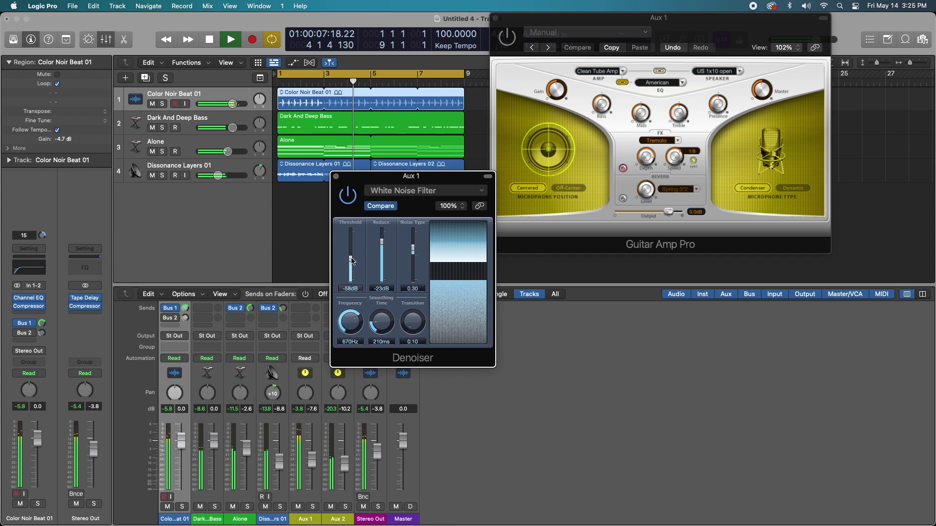
- Close the Denoiser, then open the AVerb reverb on Aux 2 and reposition its window in the empty area of the arrangement
click(337, 177)
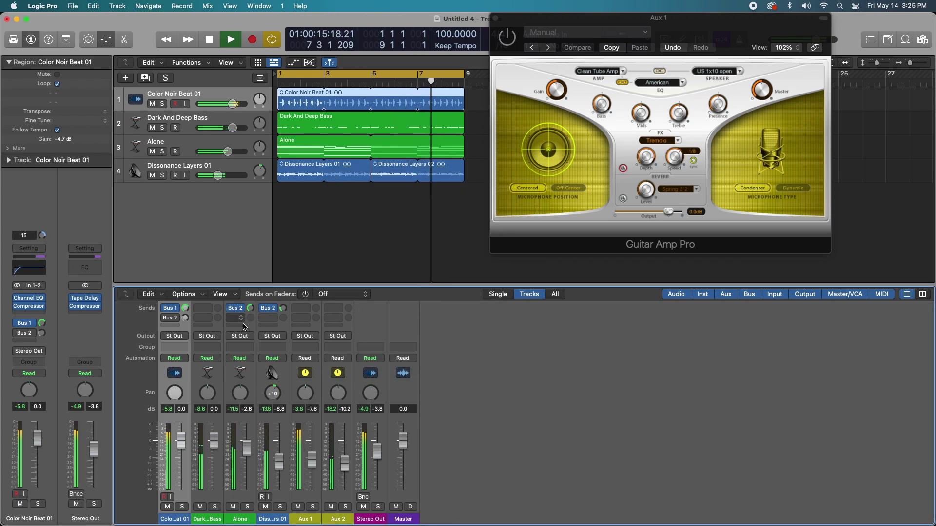
scroll(248, 335, up, 3)
scroll(247, 335, up, 3)
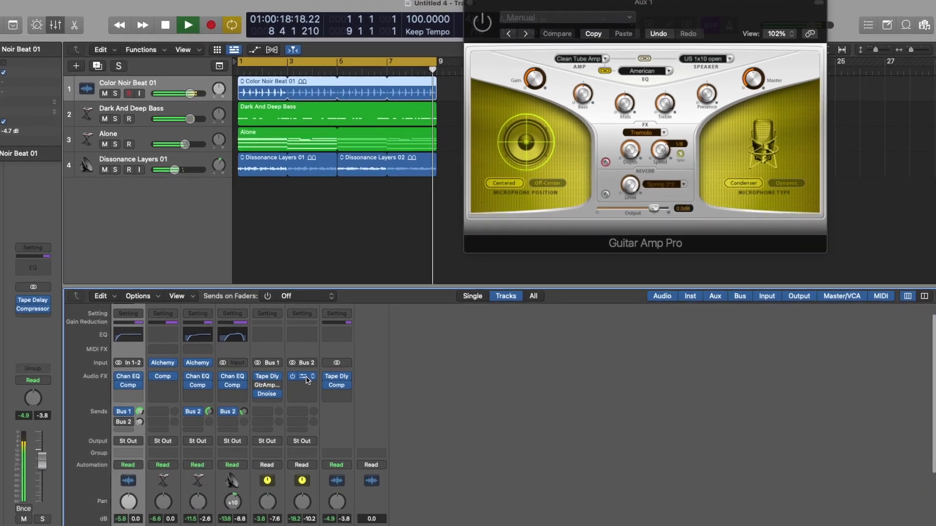
click(306, 380)
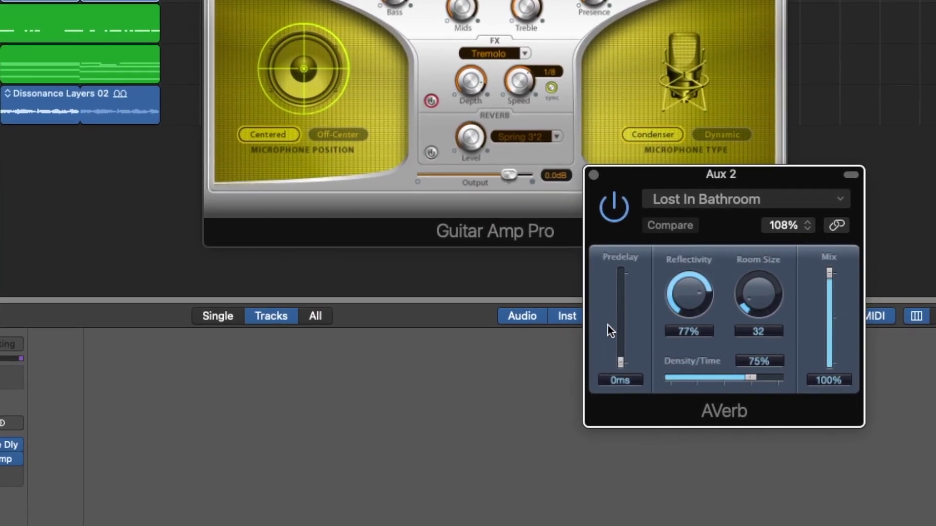
drag(760, 210, 718, 179)
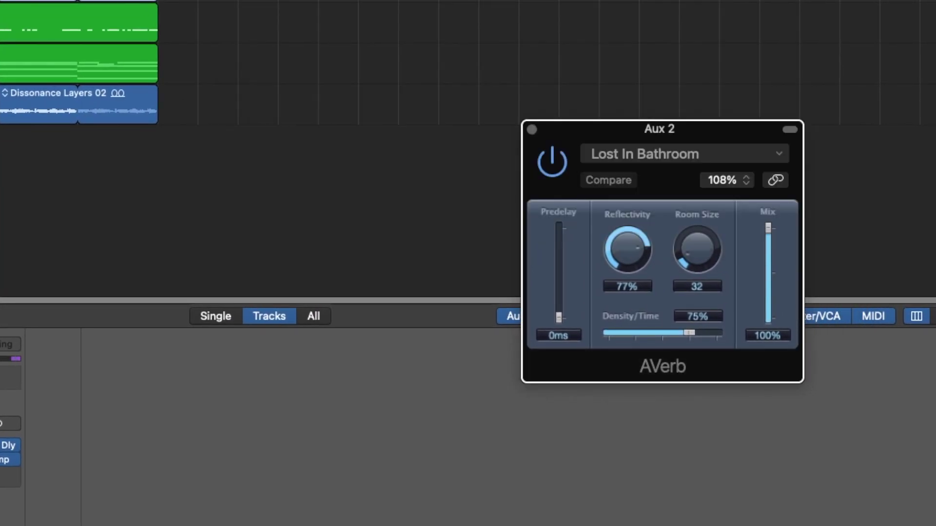
drag(592, 142, 450, 54)
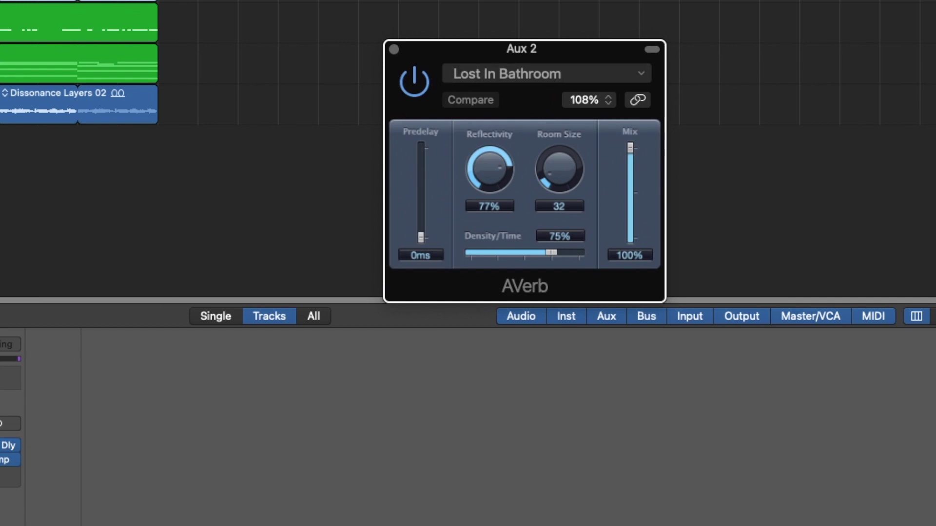
- Play the project with Aux 2 soloed and load the Long Subway Tunnel preset in AVerb
scroll(39, 429, down, 3)
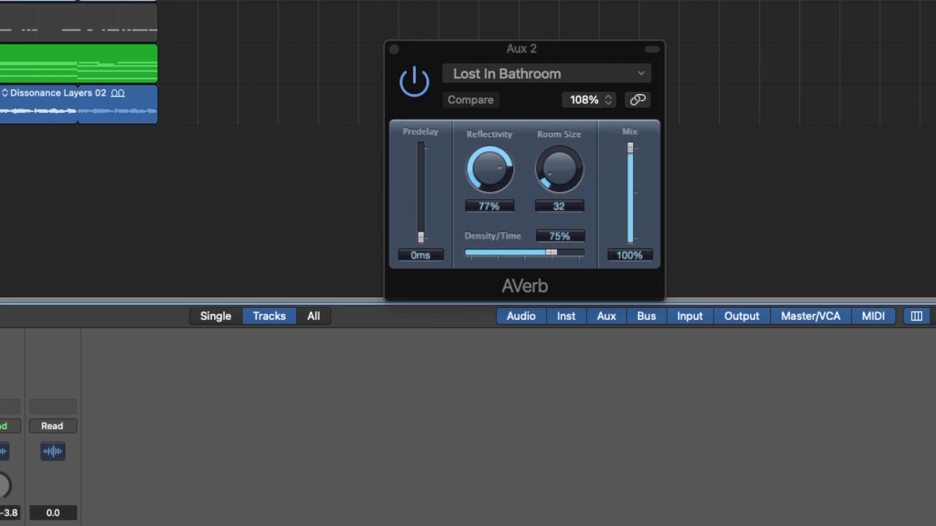
key(space)
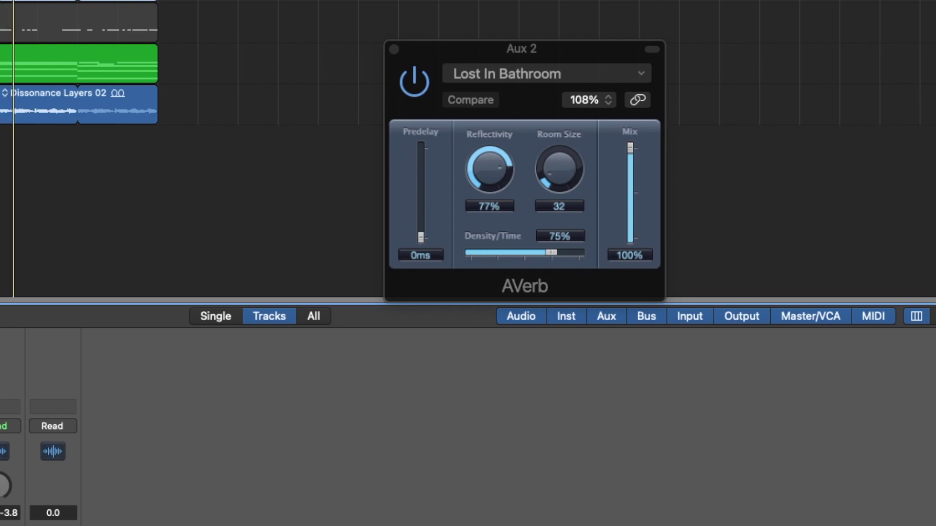
click(634, 73)
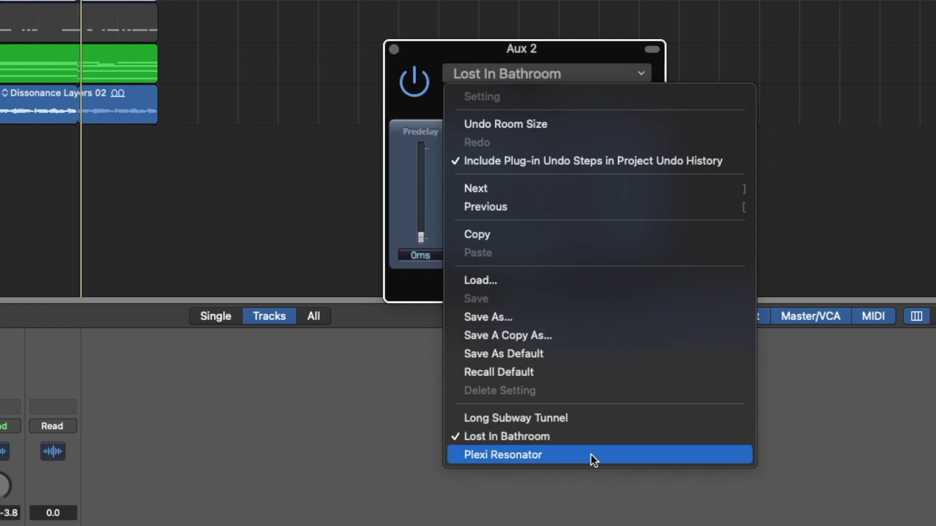
click(592, 421)
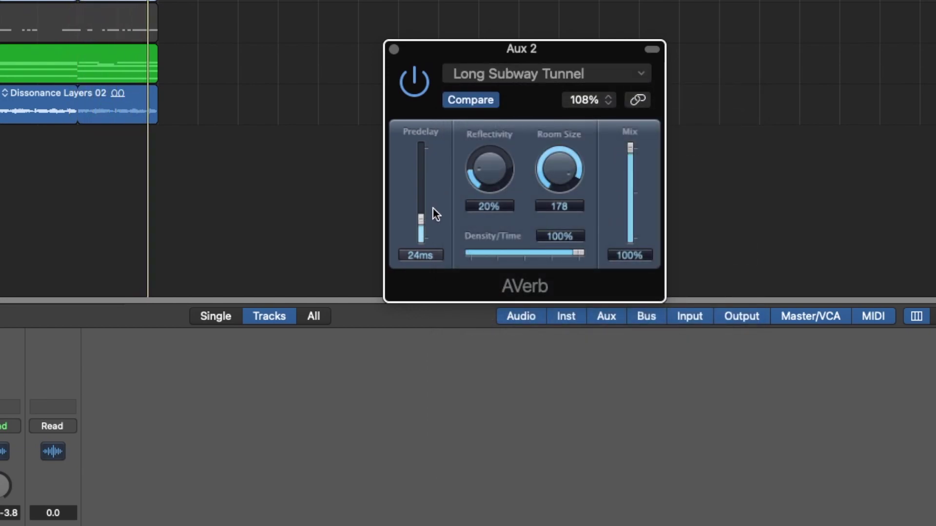
- Set the AVerb predelay to 34 ms and mix to 23%, and play the project to hear the reverb
drag(423, 219, 426, 211)
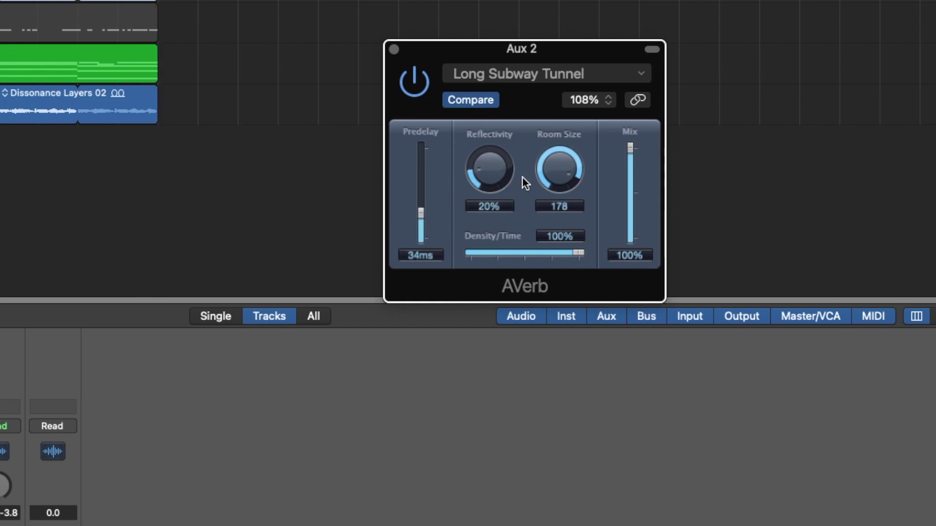
drag(629, 148, 626, 217)
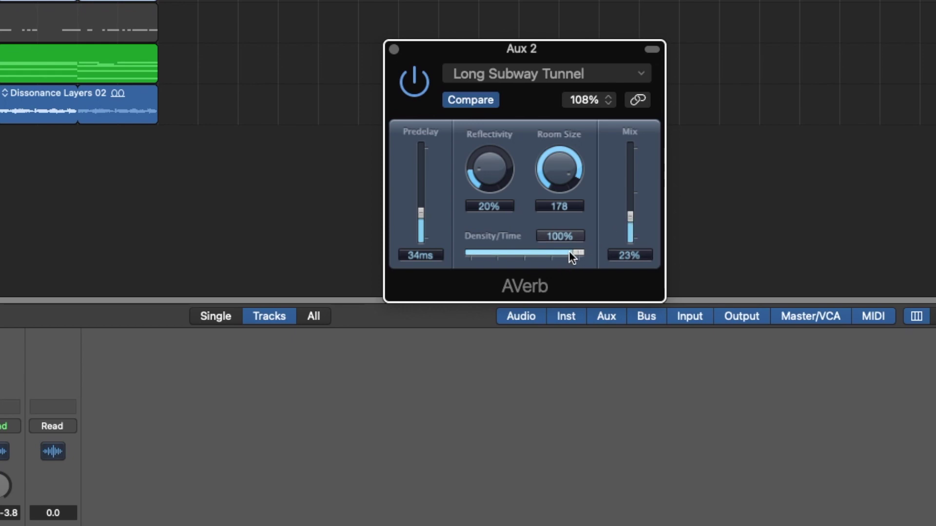
key(space)
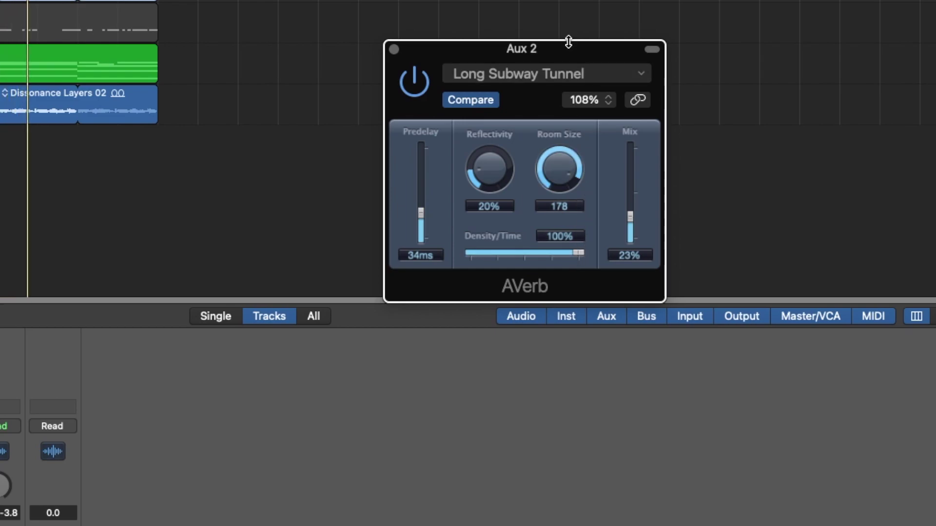
- Move the AVerb window higher over the arrangement and stop playback with Aux 2 no longer soloed
drag(566, 39, 530, 0)
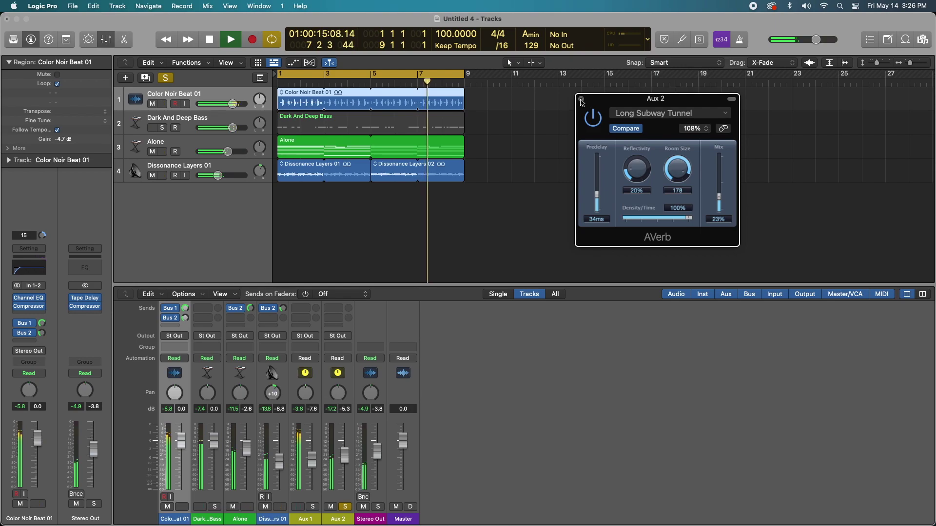
click(456, 409)
key(space)
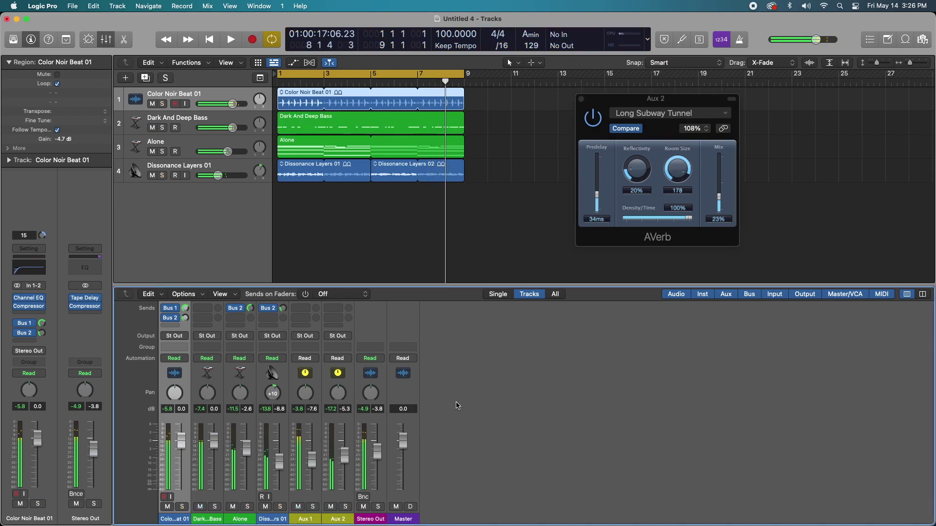